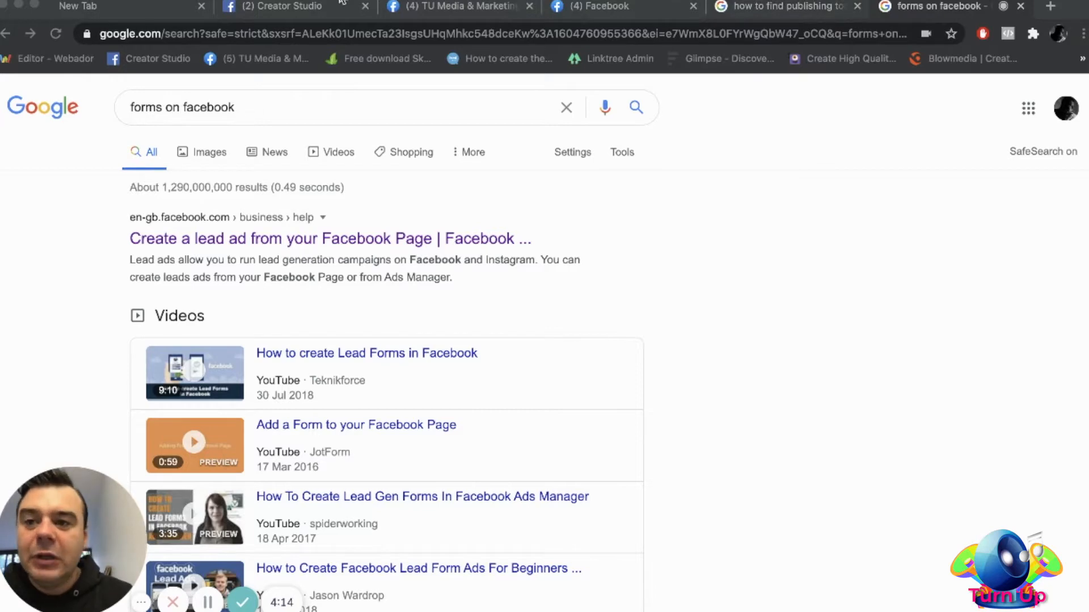
# Review the Google search results on how to find publishing tools on Facebook.
pyautogui.click(604, 6)
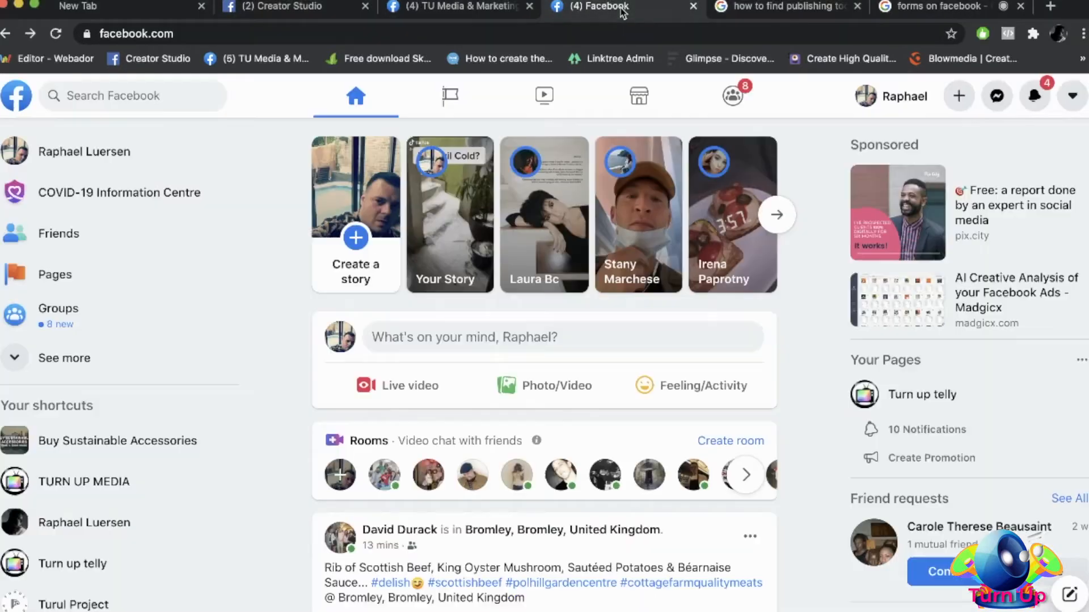
pyautogui.click(764, 7)
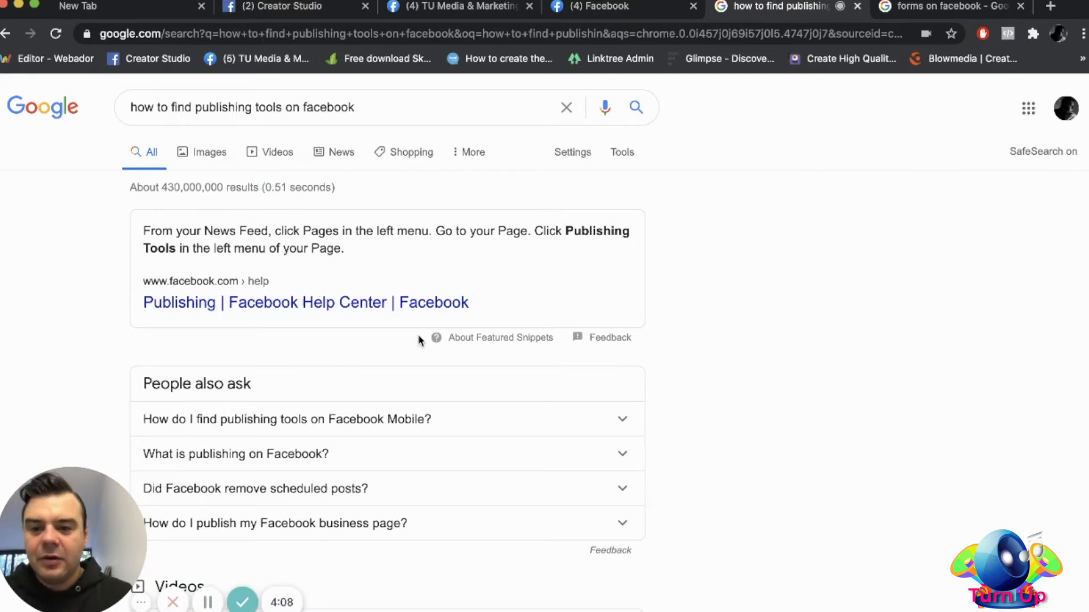
pyautogui.scroll(-3, 417, 161)
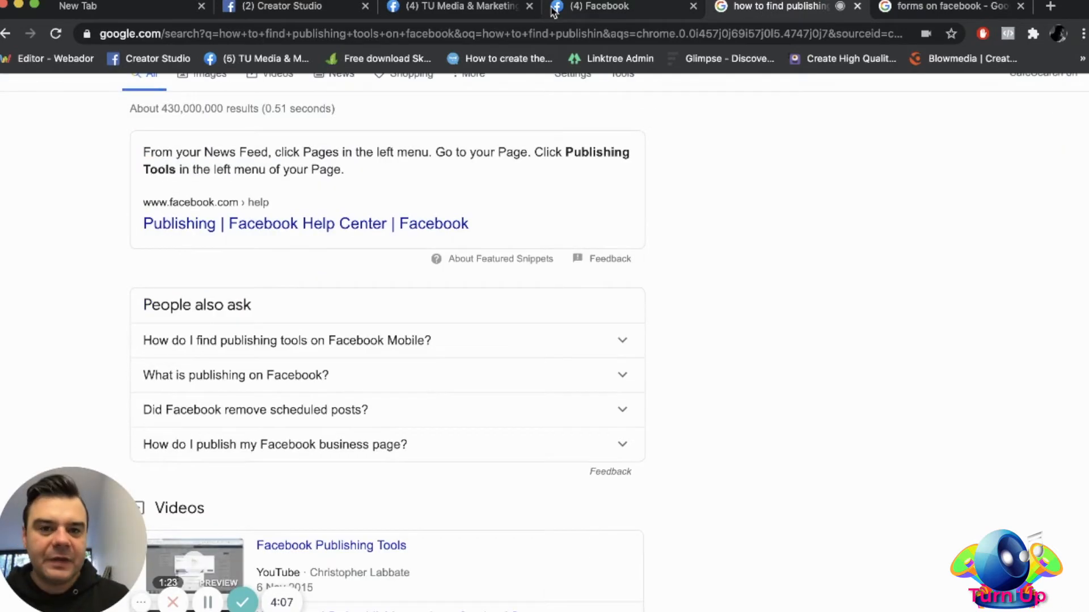
# Return to Facebook and open the TU Media & Marketing Agency page from the managed pages.
pyautogui.click(629, 7)
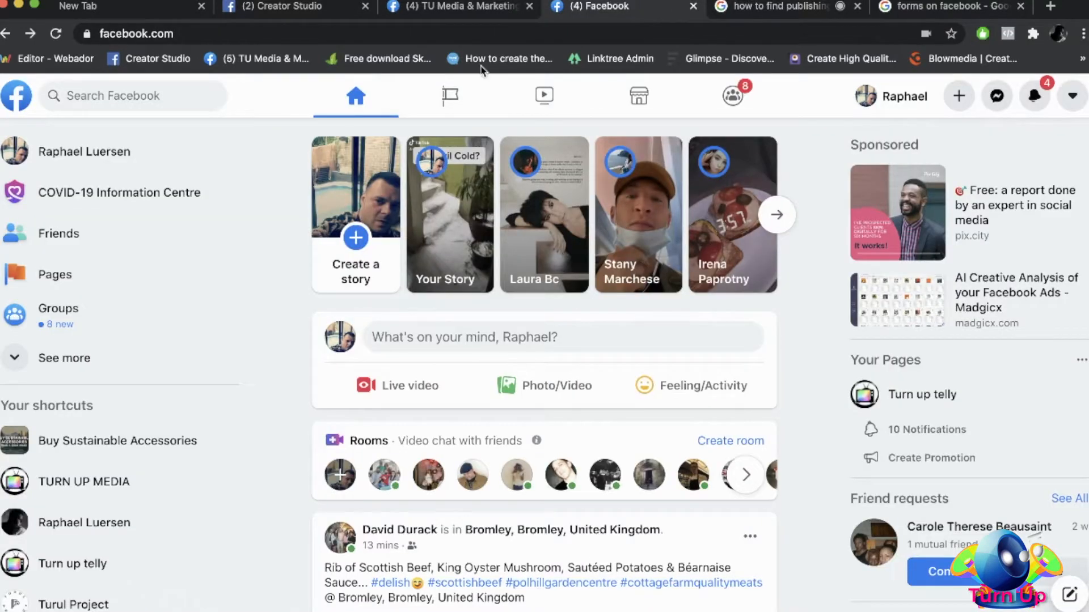
pyautogui.click(55, 276)
pyautogui.scroll(-2, 543, 406)
pyautogui.scroll(-2, 542, 406)
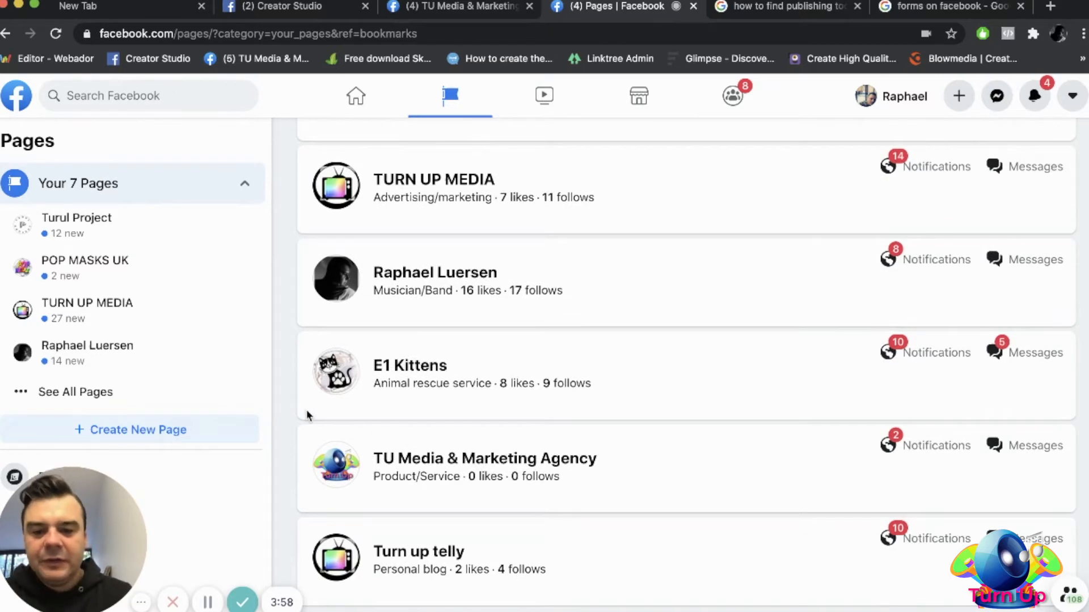
pyautogui.click(404, 464)
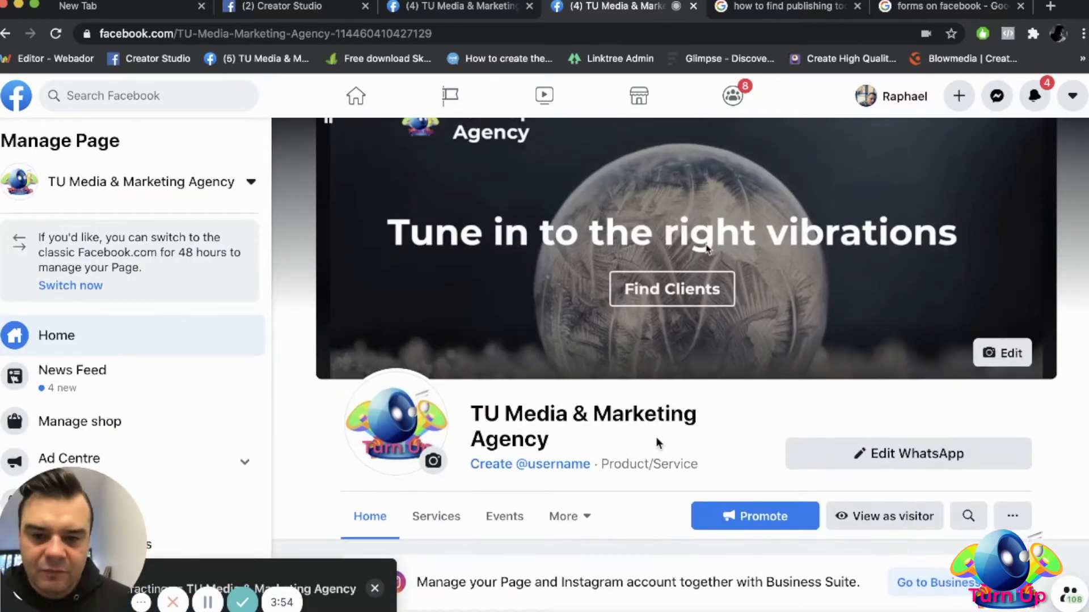
# Open the Publishing Tools of the TU Media & Marketing Agency page.
pyautogui.scroll(-5, 655, 437)
pyautogui.scroll(5, 655, 437)
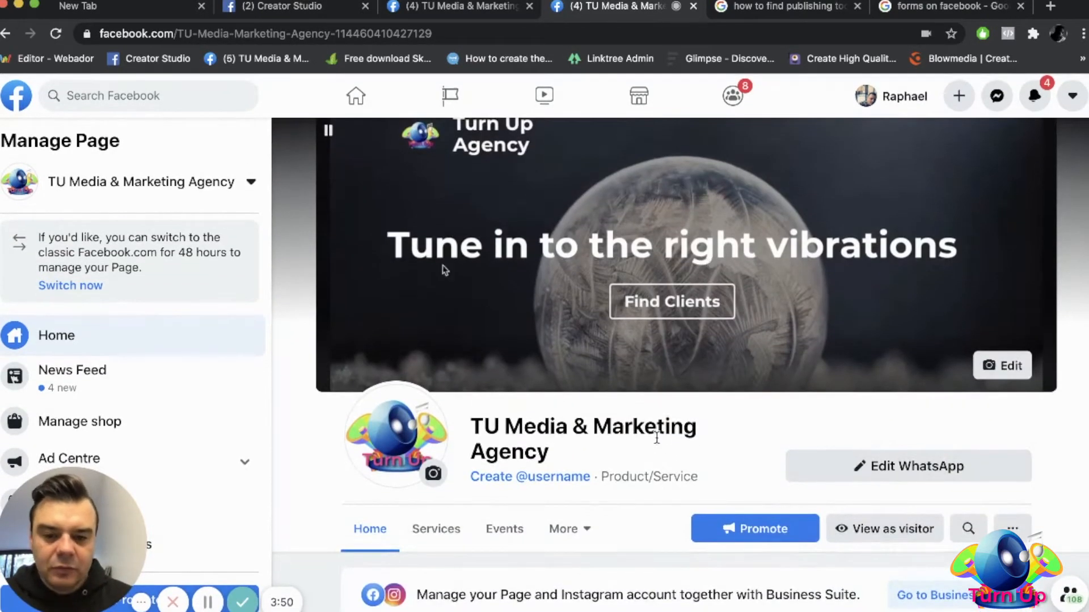
pyautogui.scroll(-4, 208, 468)
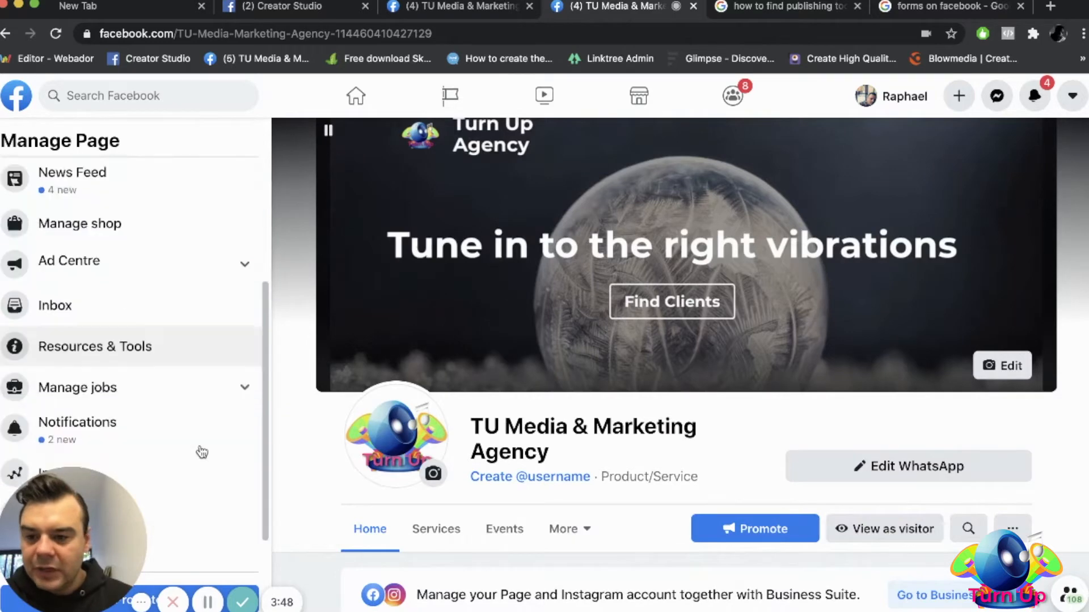
pyautogui.scroll(-1, 202, 452)
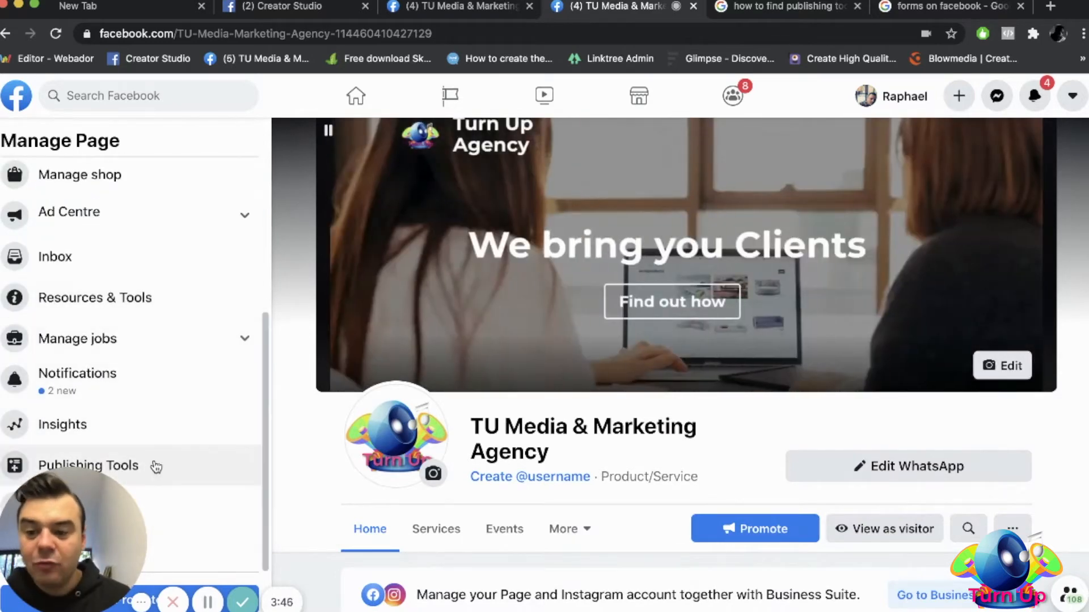
pyautogui.click(154, 465)
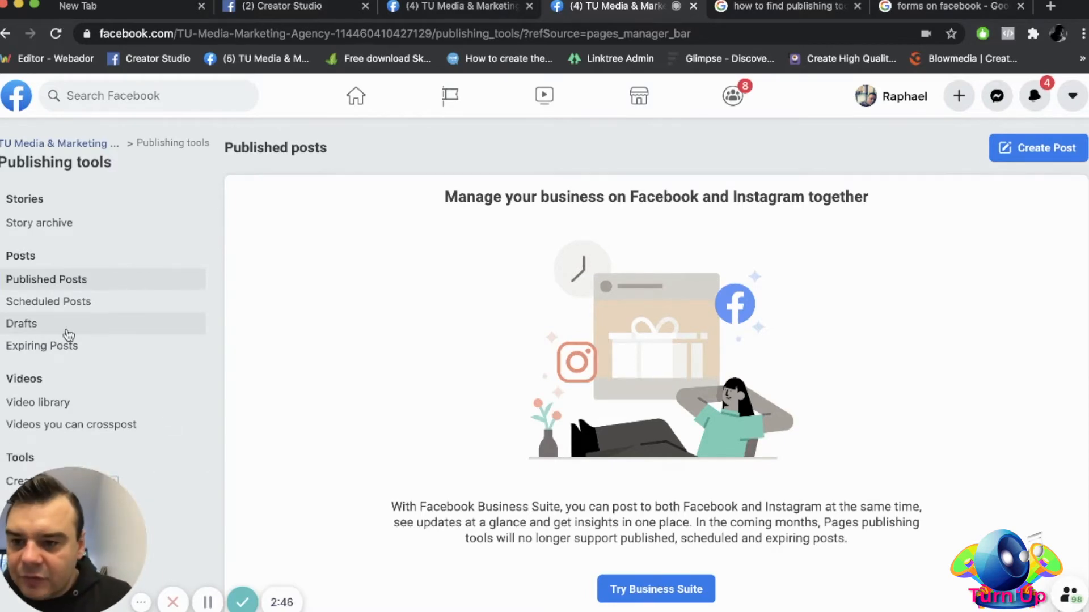
# Open the Forms Library for the page's lead ads forms.
pyautogui.scroll(-5, 97, 323)
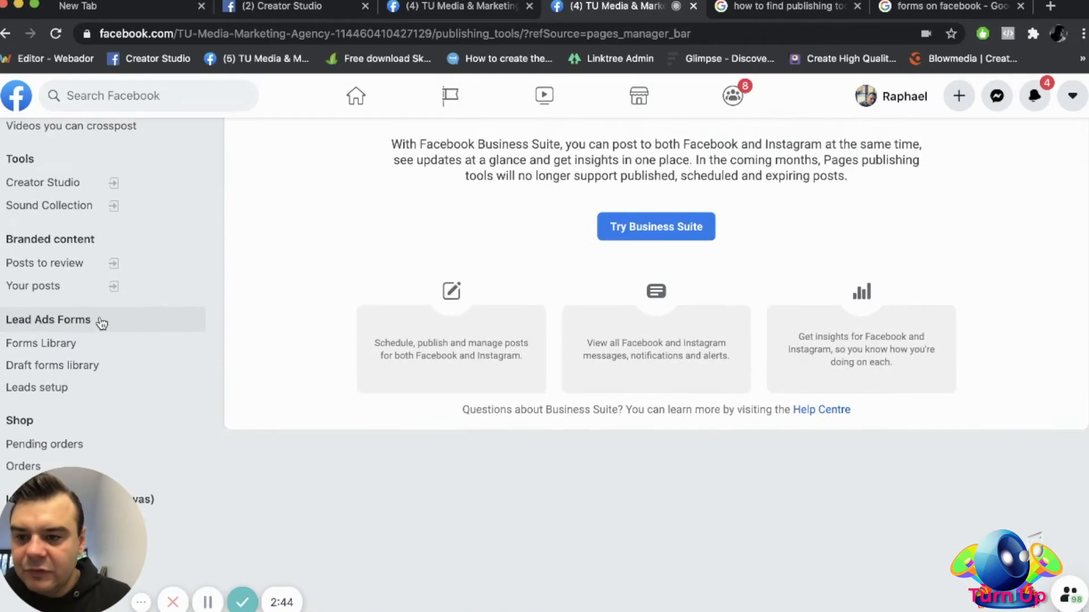
pyautogui.scroll(1, 80, 284)
pyautogui.scroll(-1, 80, 284)
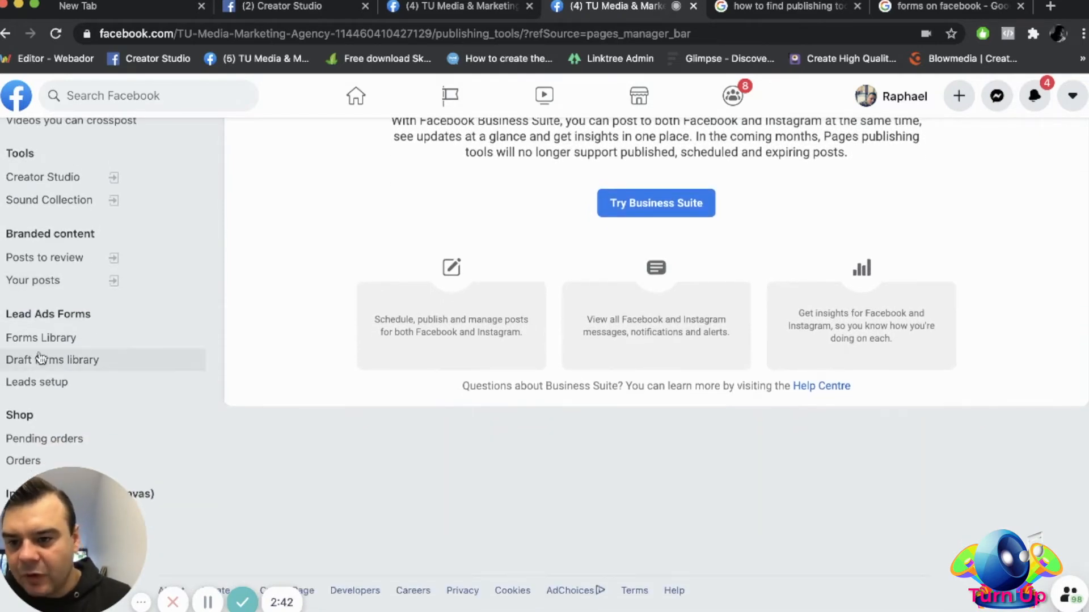
pyautogui.click(43, 343)
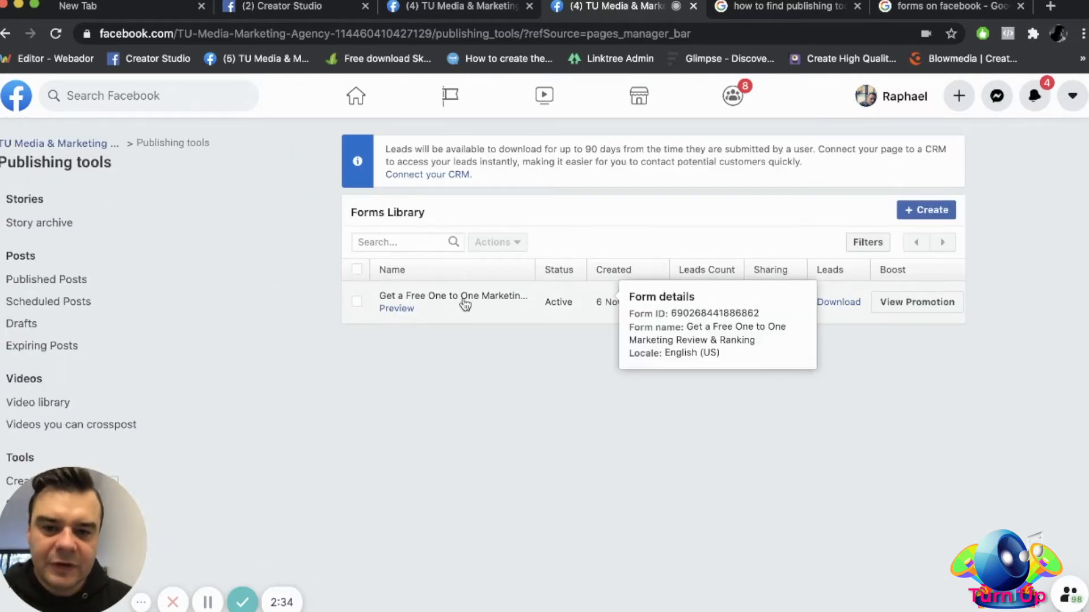
# Create a lead form in the Forms Library as a new form and proceed to its content editor.
pyautogui.scroll(-5, 423, 486)
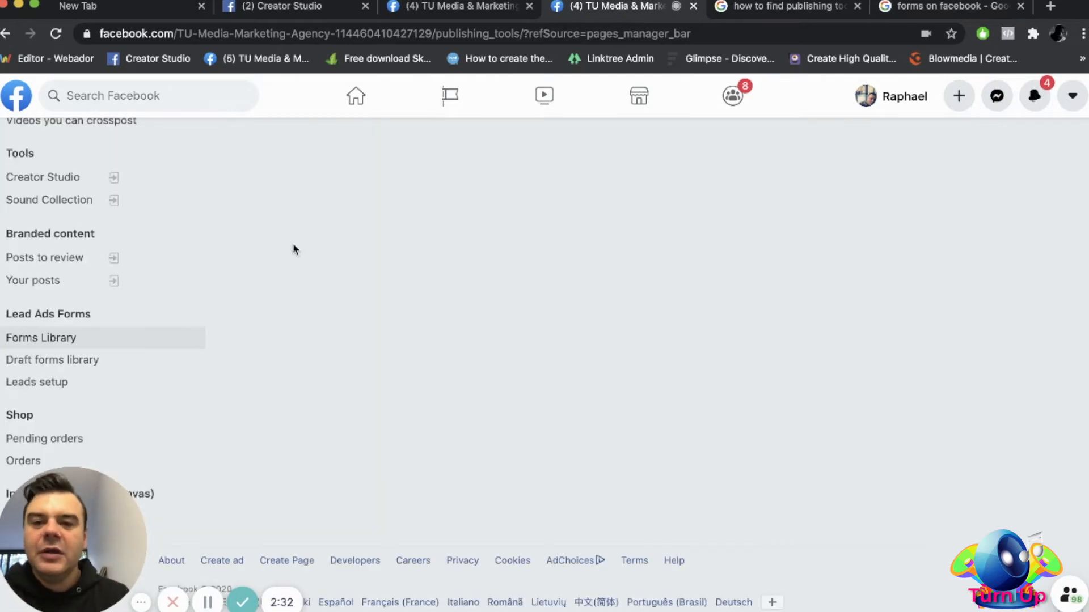
pyautogui.scroll(5, 457, 357)
pyautogui.scroll(-2, 62, 437)
pyautogui.scroll(2, 62, 437)
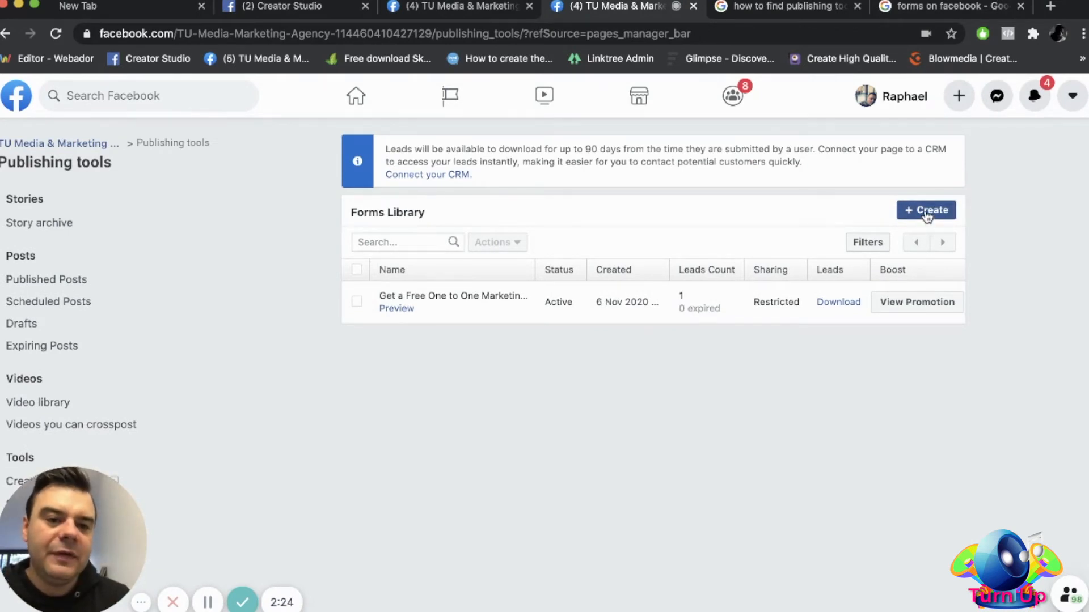
pyautogui.click(926, 211)
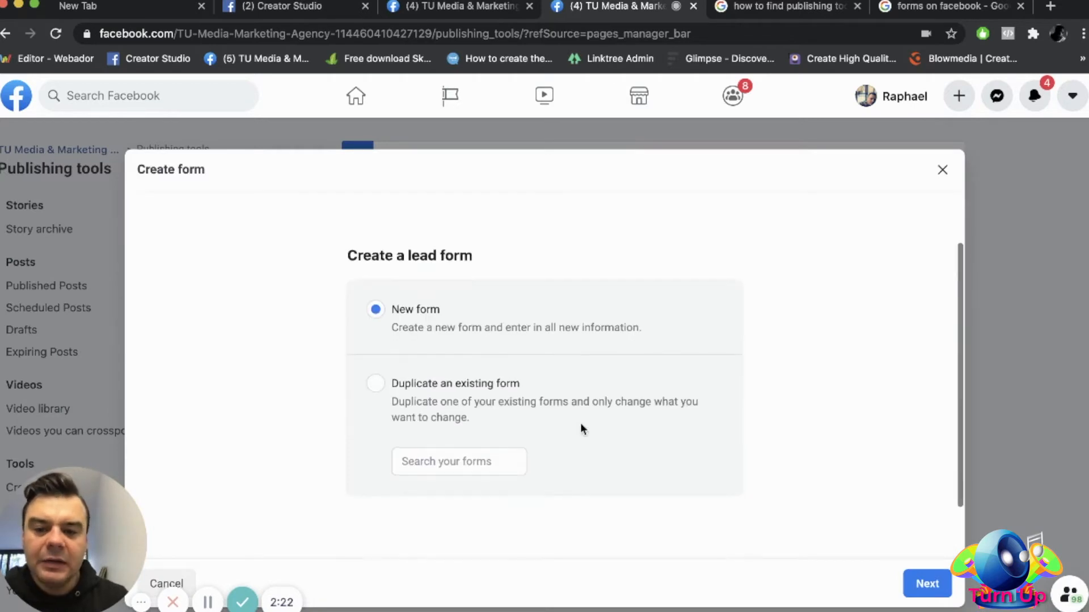
pyautogui.scroll(-1, 409, 418)
pyautogui.scroll(3, 480, 409)
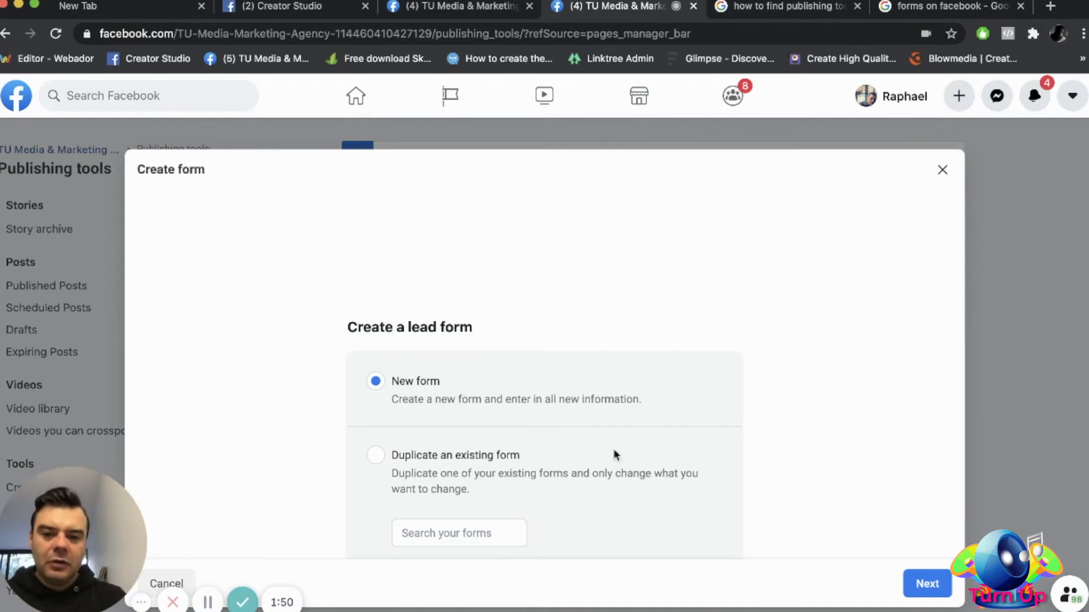
pyautogui.scroll(-2, 833, 539)
pyautogui.click(927, 585)
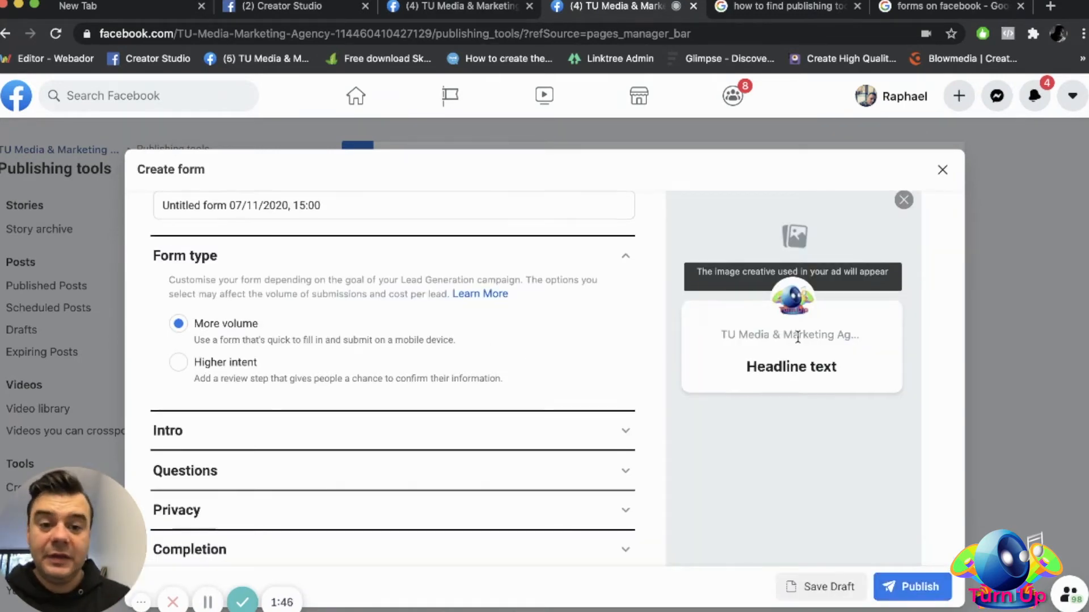
# Set the lead form's type to Higher intent.
pyautogui.scroll(2, 795, 335)
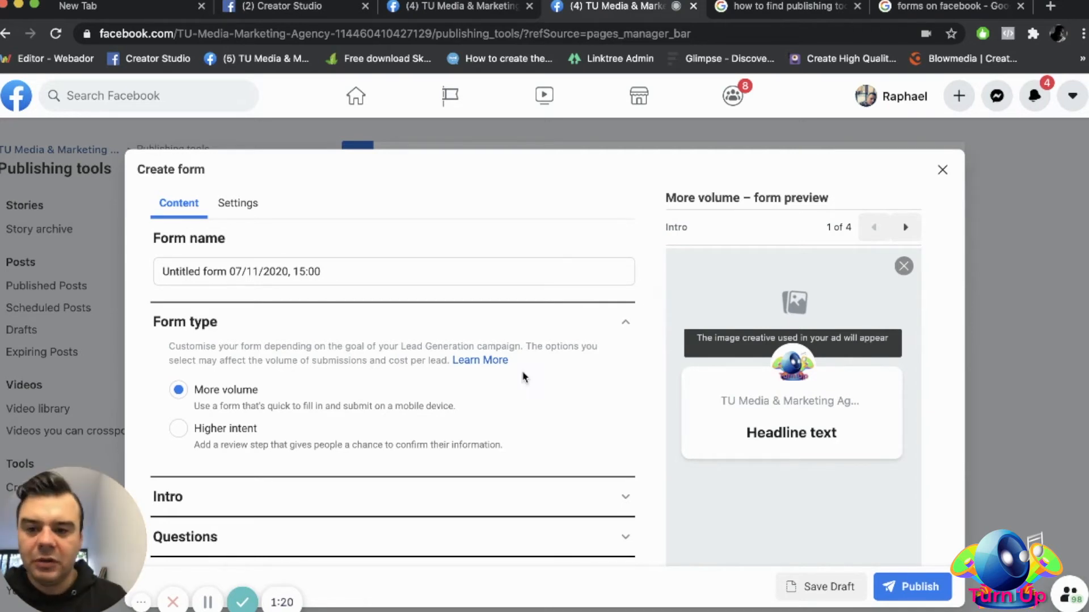
pyautogui.scroll(-3, 462, 357)
pyautogui.click(178, 356)
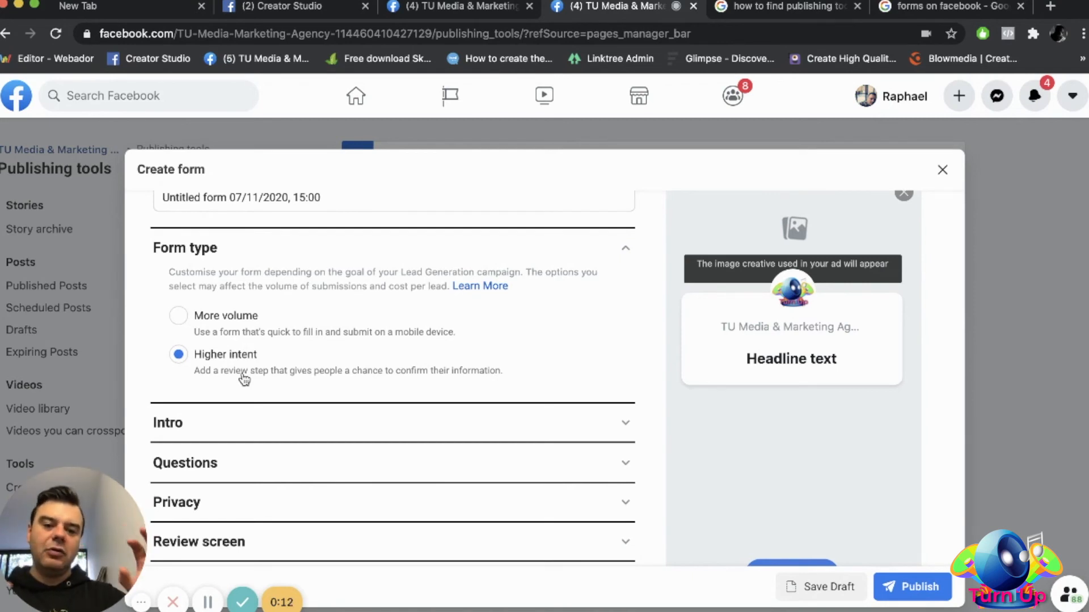
pyautogui.scroll(3, 740, 407)
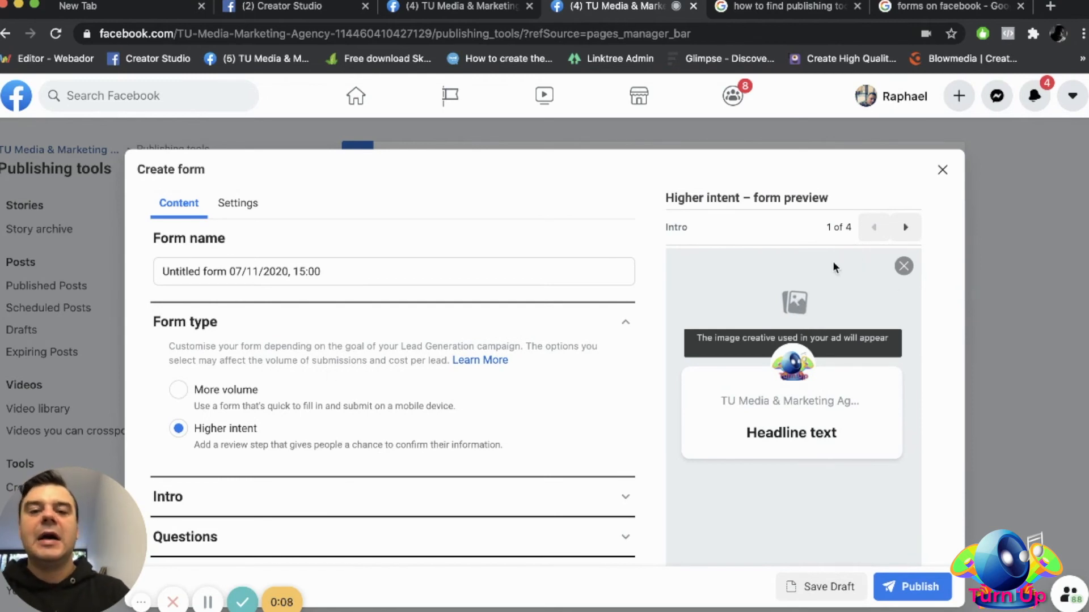
pyautogui.scroll(-1, 381, 455)
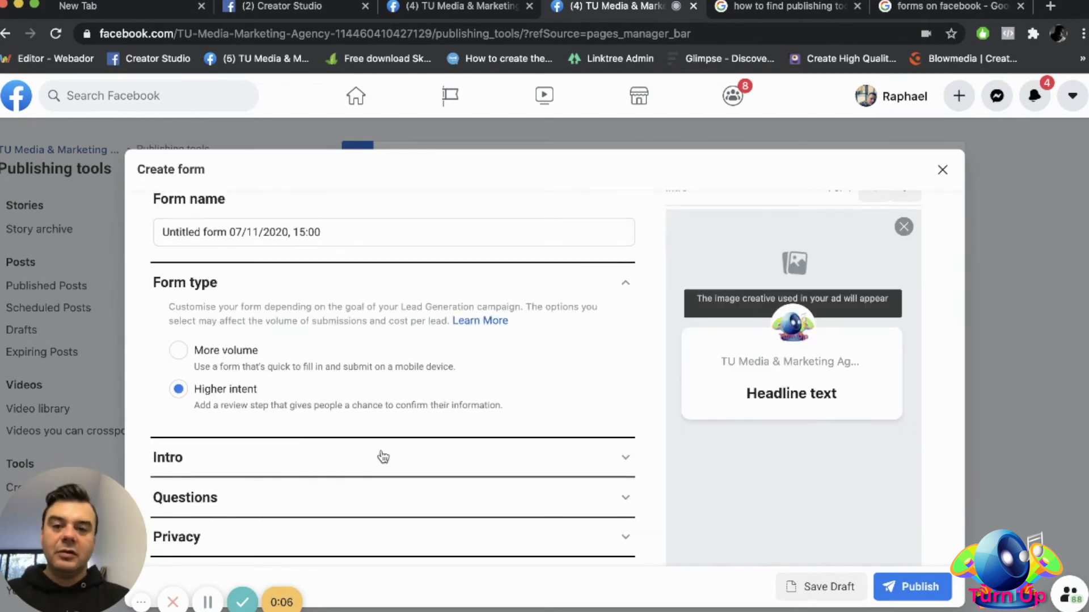
pyautogui.scroll(-3, 383, 457)
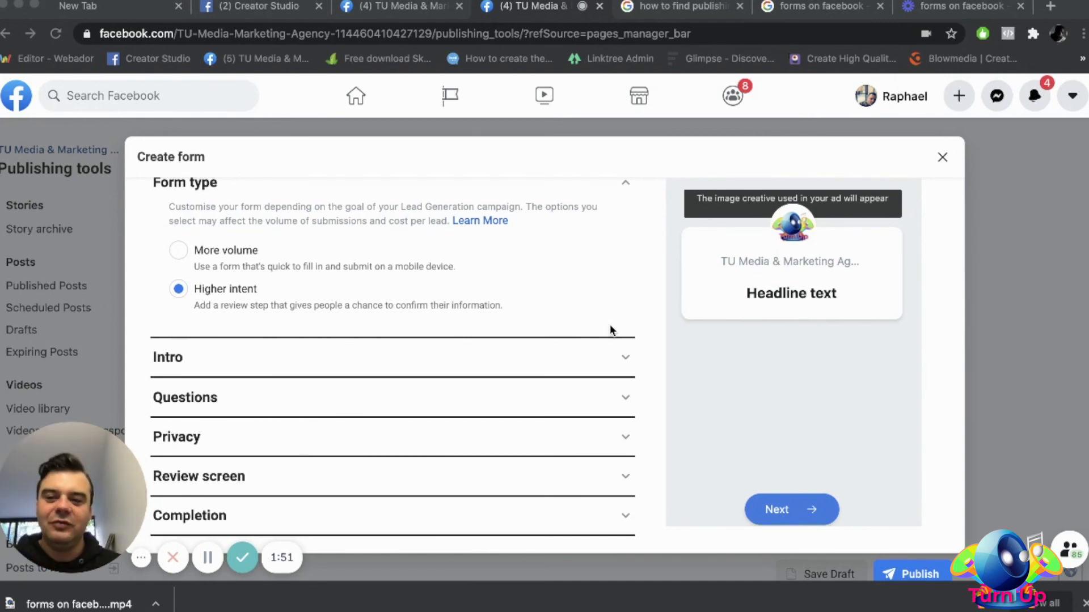
pyautogui.scroll(3, 611, 328)
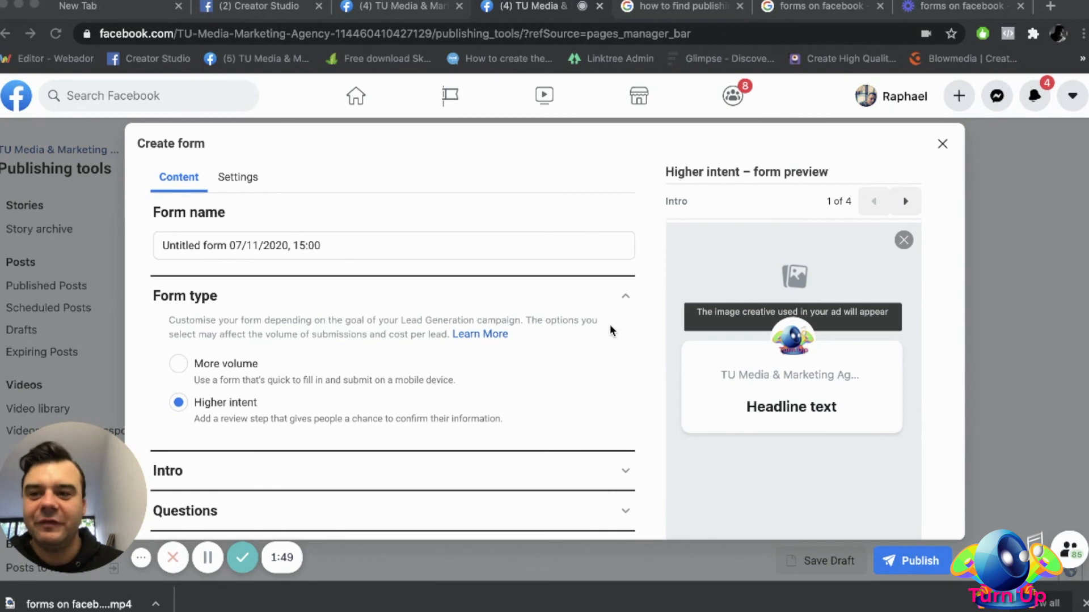
pyautogui.scroll(-1, 605, 315)
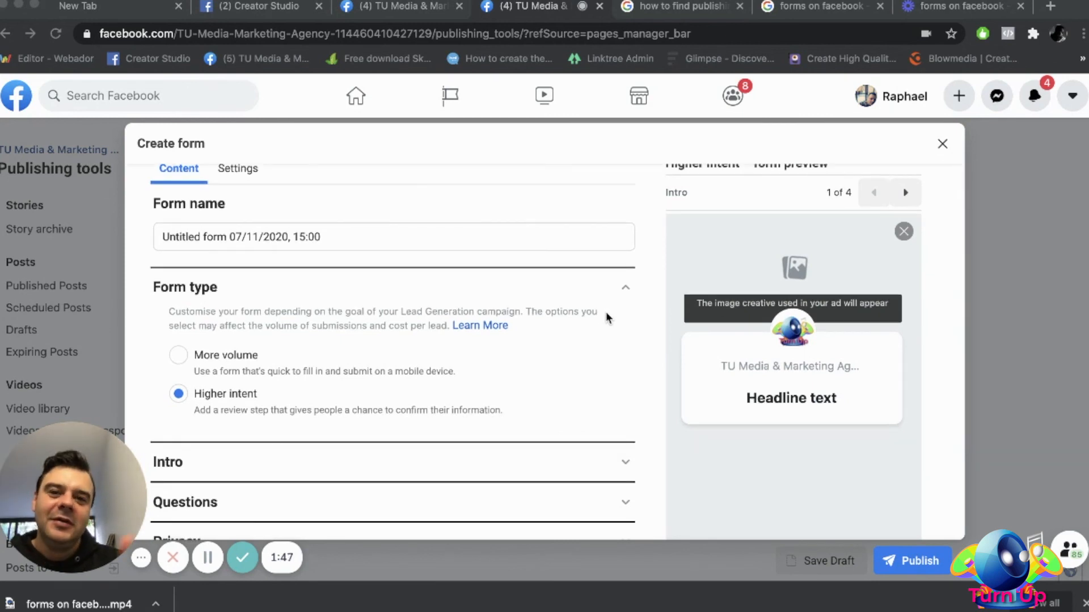